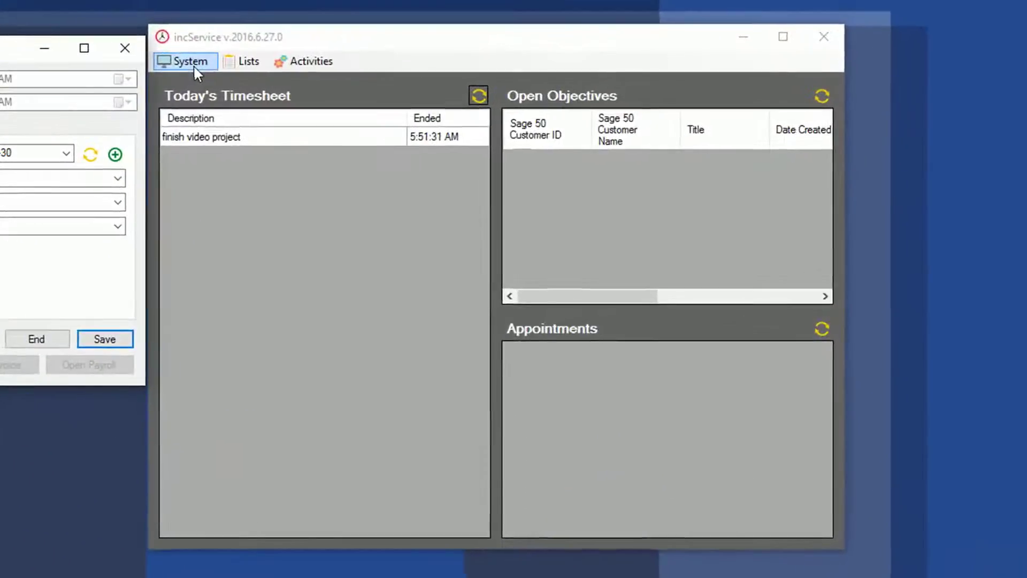
{"action": "left_click", "coordinate": [194, 65]}
{"action": "left_click", "coordinate": [206, 63]}
{"action": "mouse_move", "coordinate": [237, 78]}
{"action": "mouse_move", "coordinate": [196, 64]}
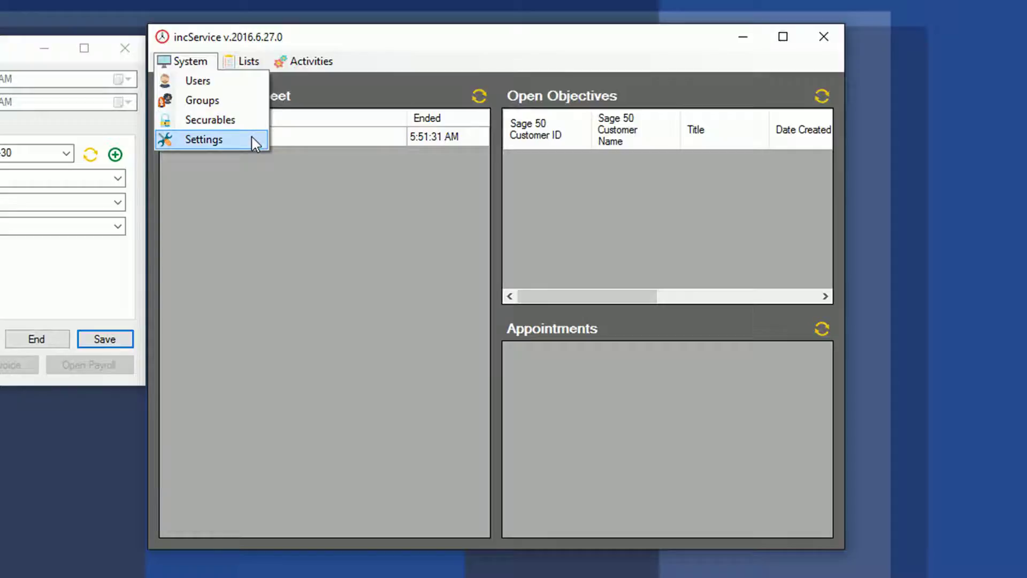
{"action": "left_click", "coordinate": [258, 165]}
- Open the employee list and start a new employee record
{"action": "left_click", "coordinate": [248, 61]}
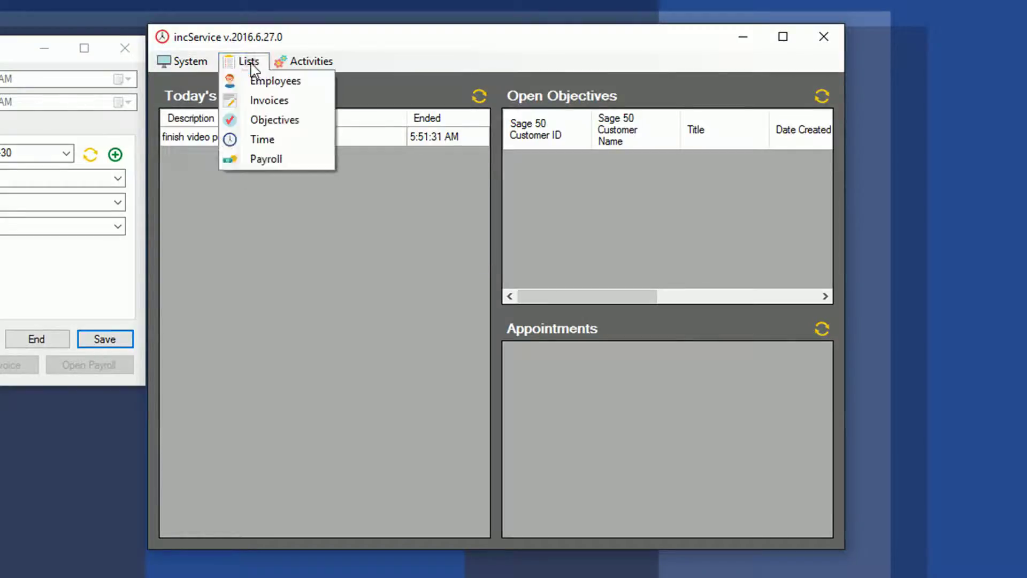
{"action": "left_click", "coordinate": [313, 83]}
{"action": "left_click_drag", "start_coordinate": [0, 66], "coordinate": [278, 69]}
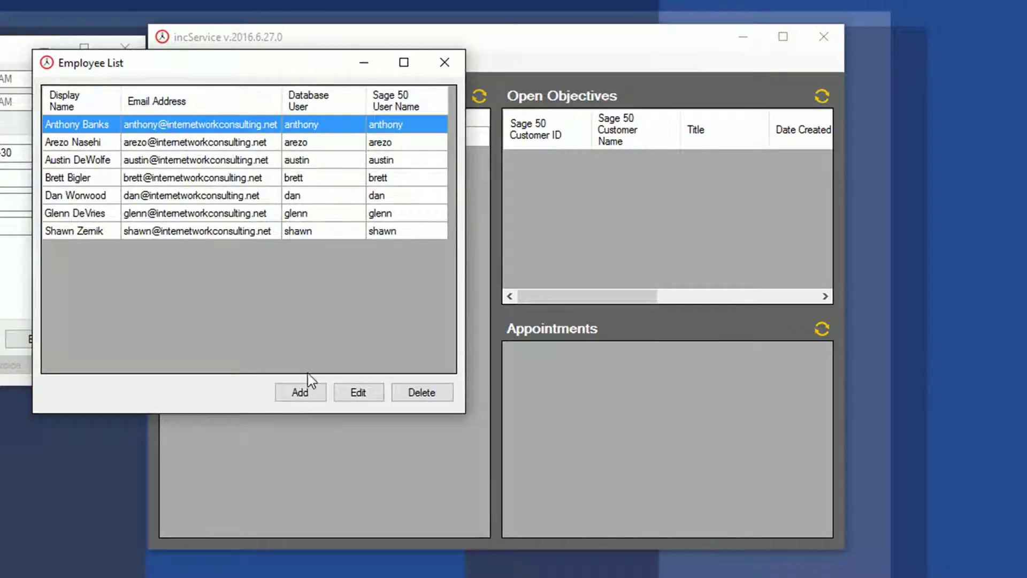
{"action": "left_click", "coordinate": [306, 401]}
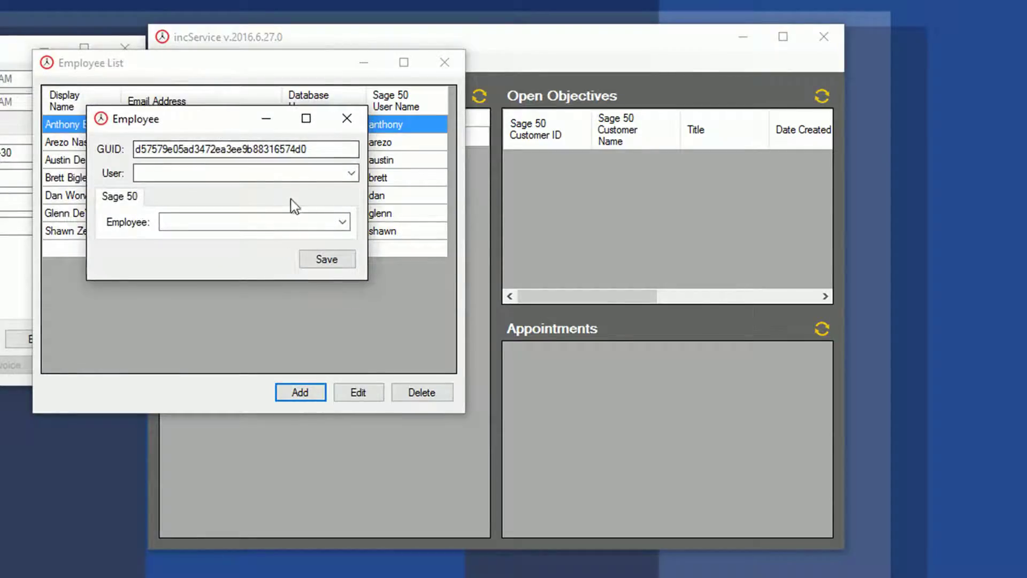
- Link the new employee record to the employee's user account and to the matching Sage 50 employee
{"action": "left_click", "coordinate": [351, 174]}
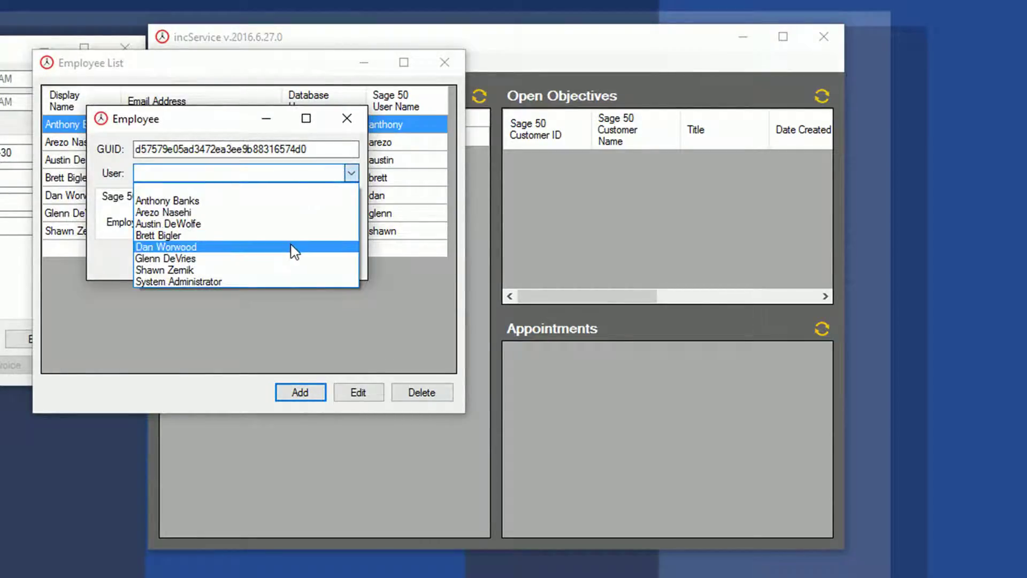
{"action": "left_click", "coordinate": [293, 248]}
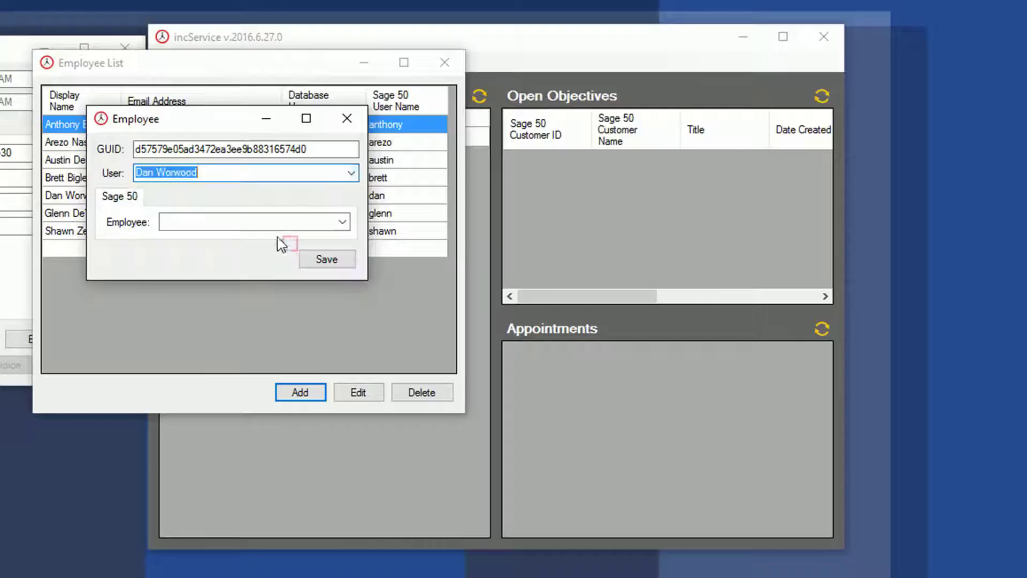
{"action": "left_click", "coordinate": [345, 221]}
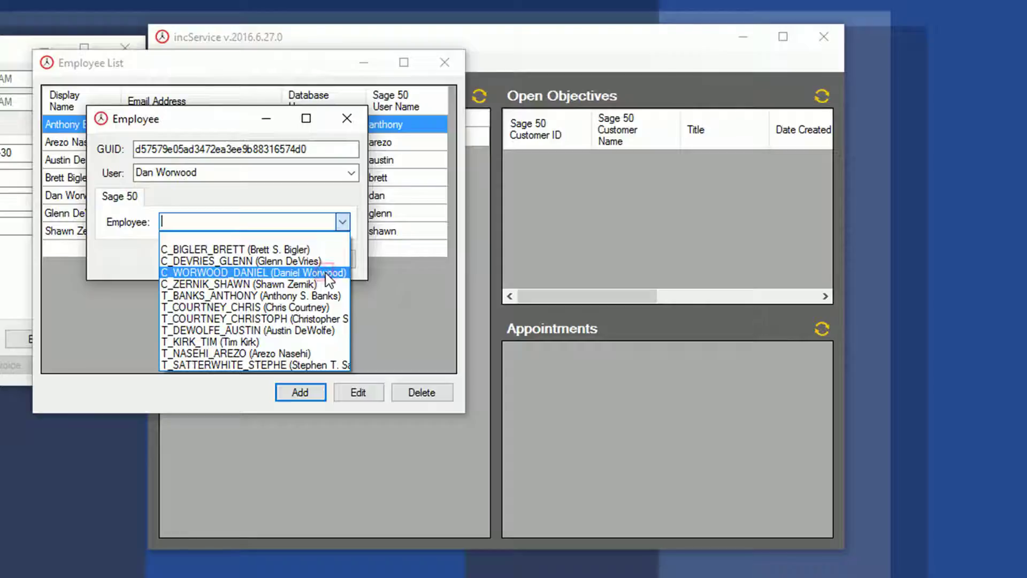
{"action": "left_click", "coordinate": [325, 273]}
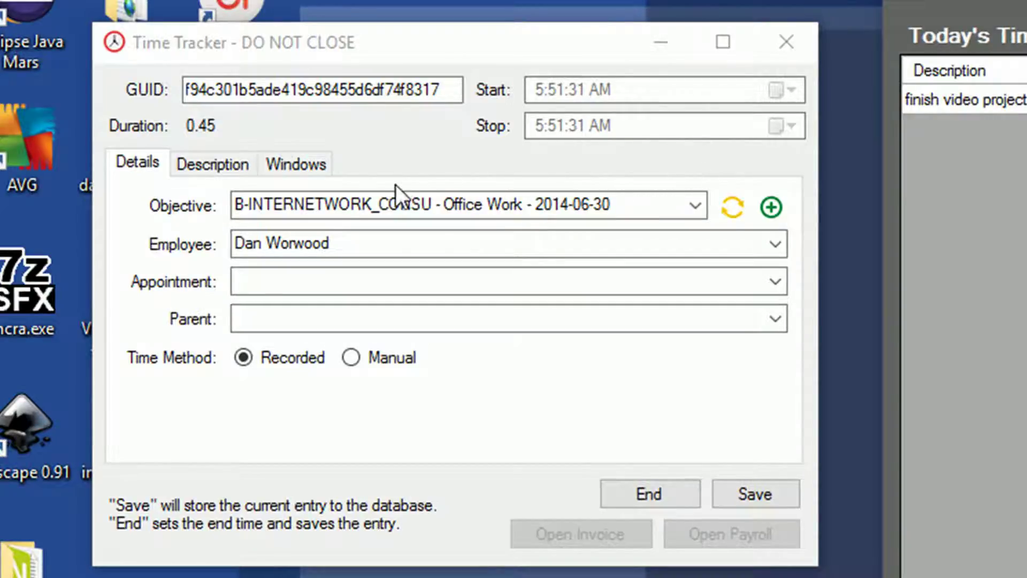
- Review the objective choices of the current time entry and the blank form for a new objective, then close the form
{"action": "left_click", "coordinate": [696, 208]}
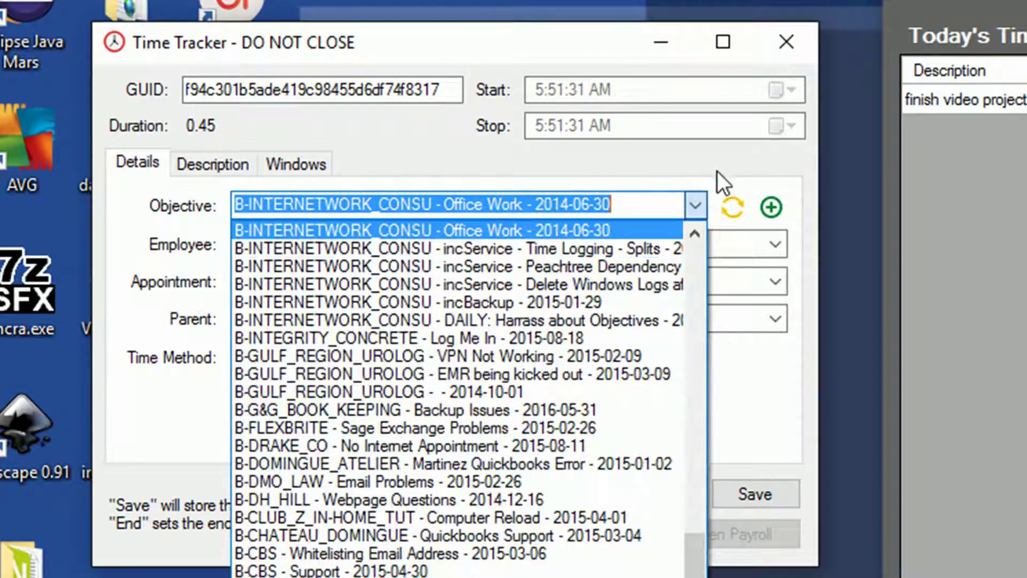
{"action": "left_click", "coordinate": [733, 168]}
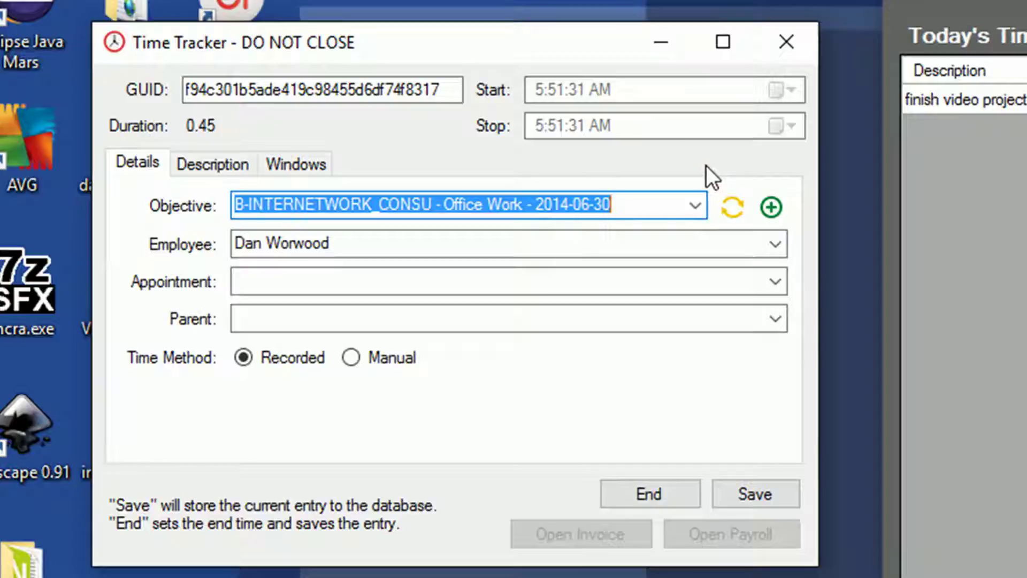
{"action": "left_click", "coordinate": [775, 220]}
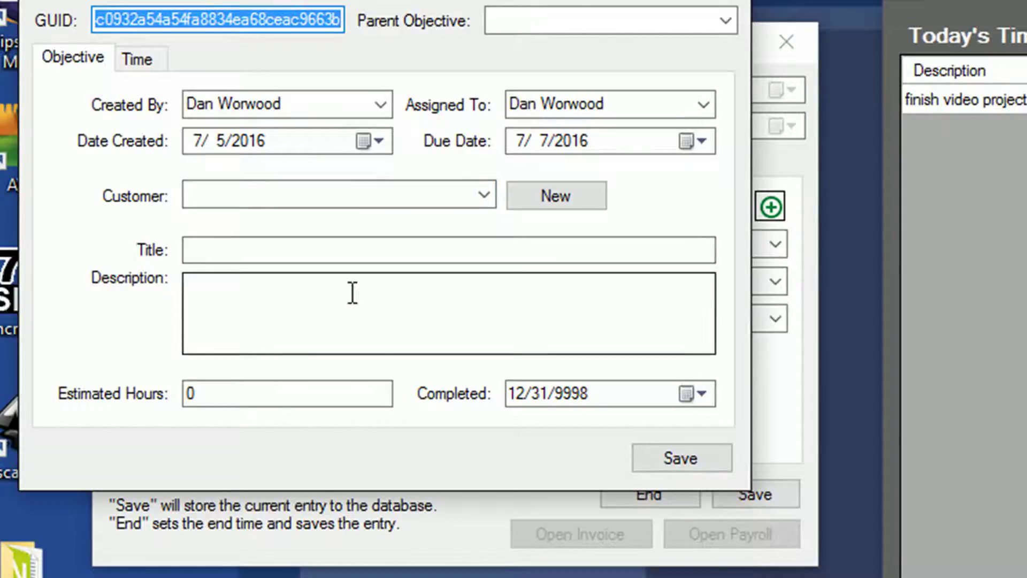
{"action": "left_click", "coordinate": [737, 2]}
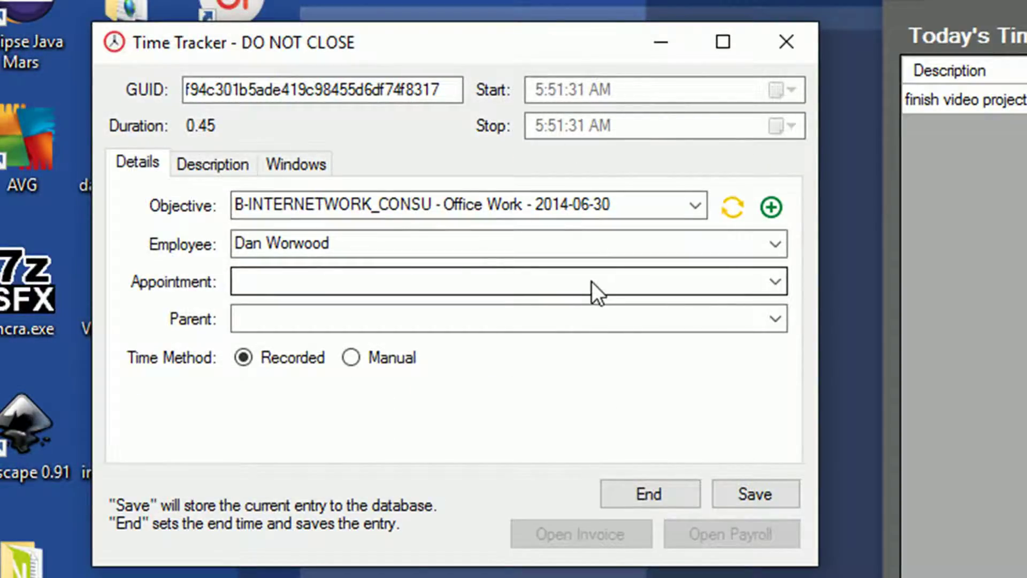
- Examine the time entry's description and its log of tracked windows with their start times, end times and durations, then return to its details
{"action": "left_click", "coordinate": [215, 174]}
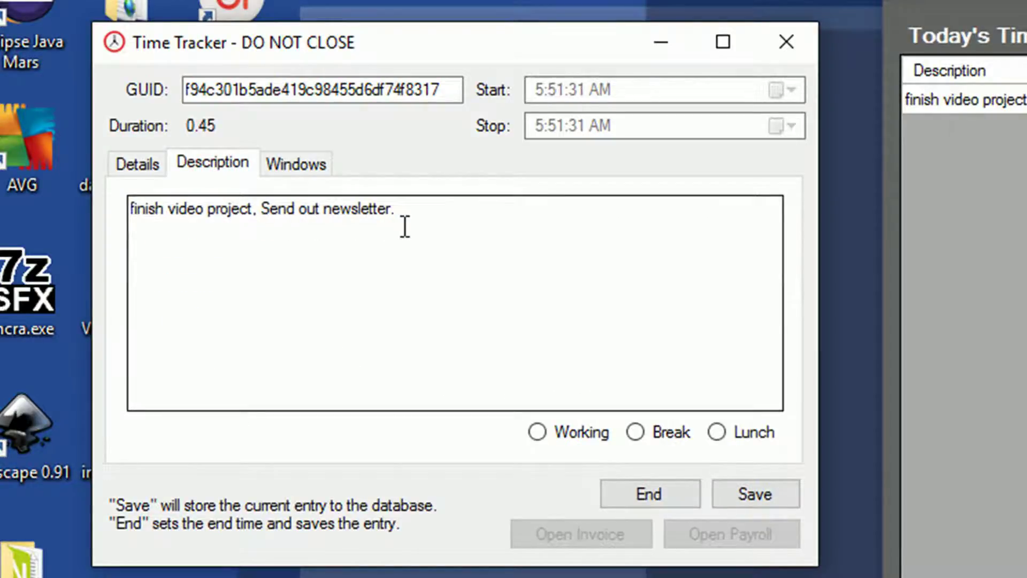
{"action": "left_click", "coordinate": [313, 173]}
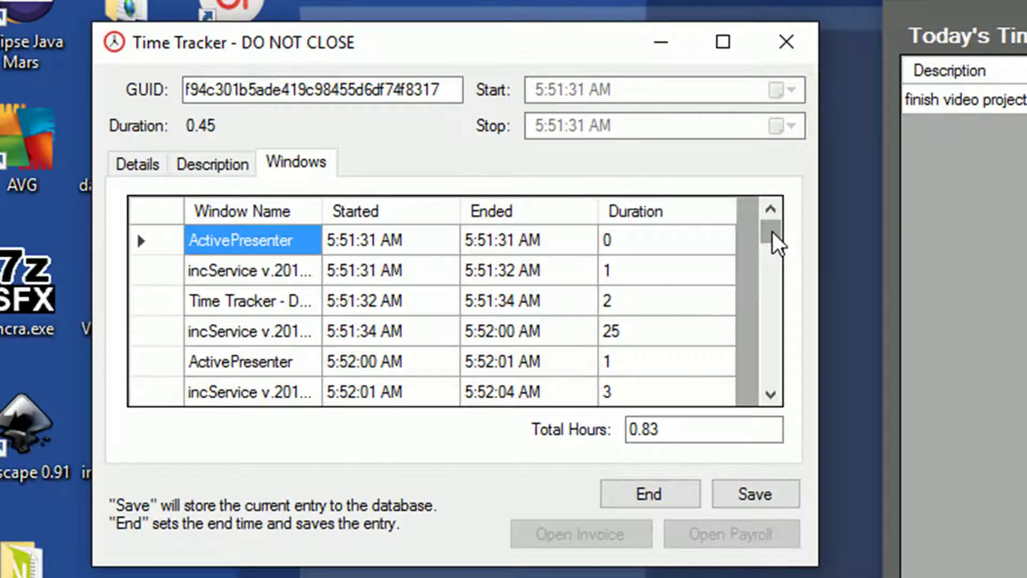
{"action": "scroll", "coordinate": [714, 257], "scroll_direction": "down", "scroll_amount": 1}
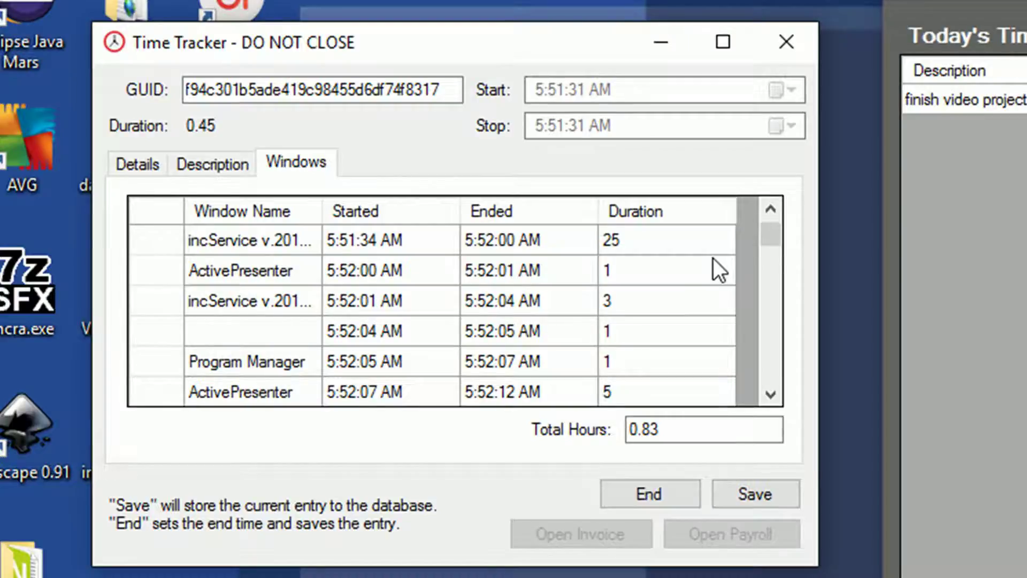
{"action": "scroll", "coordinate": [717, 258], "scroll_direction": "down", "scroll_amount": 3}
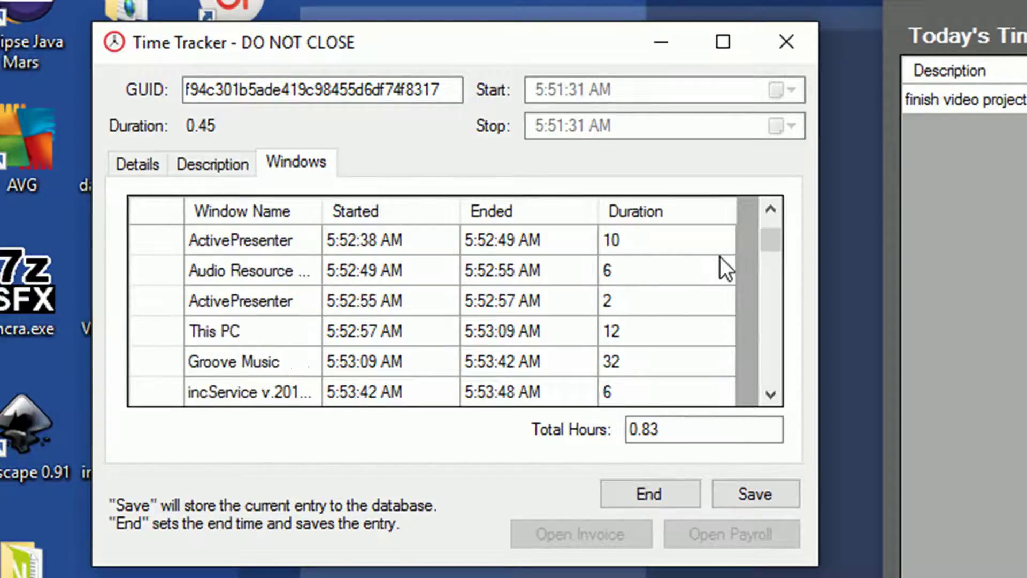
{"action": "scroll", "coordinate": [720, 257], "scroll_direction": "down", "scroll_amount": 2}
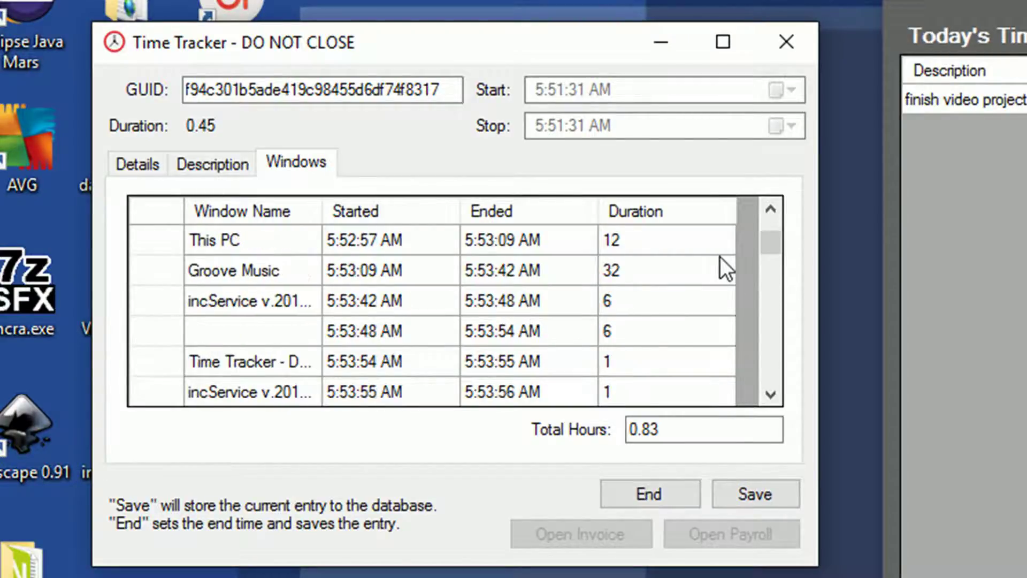
{"action": "mouse_move", "coordinate": [769, 247]}
{"action": "left_mouse_down"}
{"action": "mouse_move", "coordinate": [769, 259]}
{"action": "mouse_move", "coordinate": [770, 235]}
{"action": "left_mouse_up"}
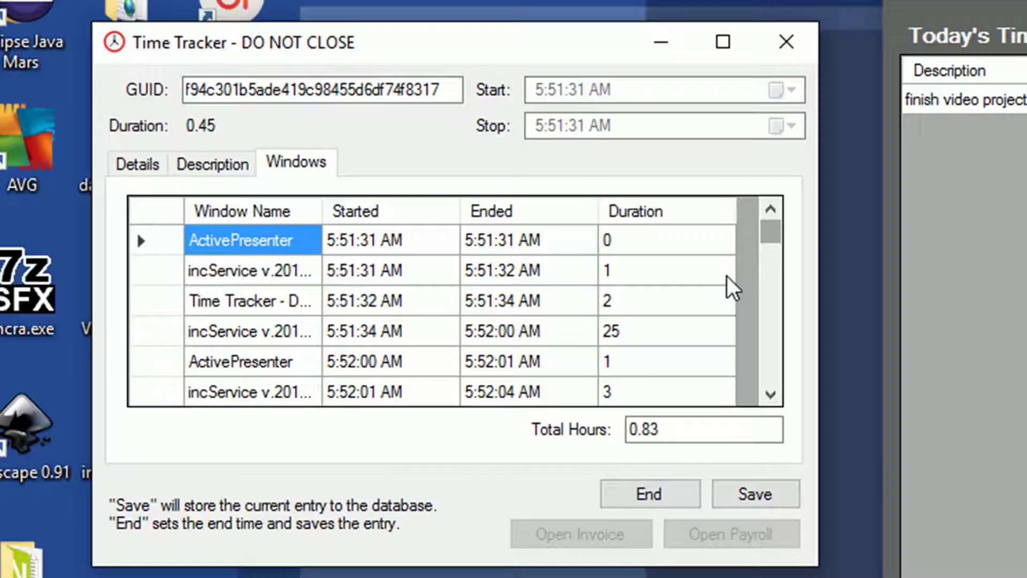
{"action": "scroll", "coordinate": [727, 278], "scroll_direction": "down", "scroll_amount": 6}
{"action": "scroll", "coordinate": [727, 279], "scroll_direction": "down", "scroll_amount": 4}
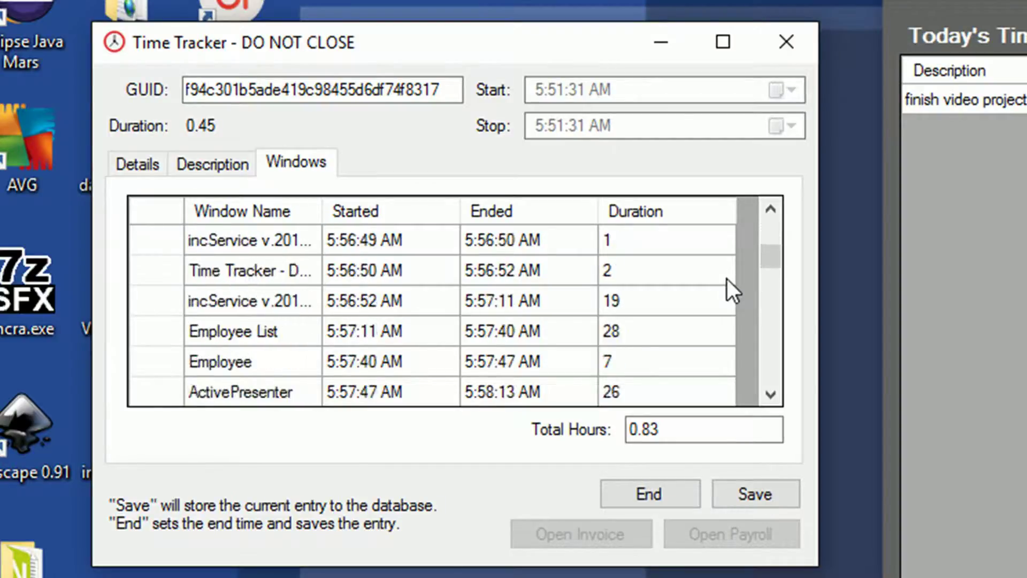
{"action": "scroll", "coordinate": [727, 279], "scroll_direction": "down", "scroll_amount": 5}
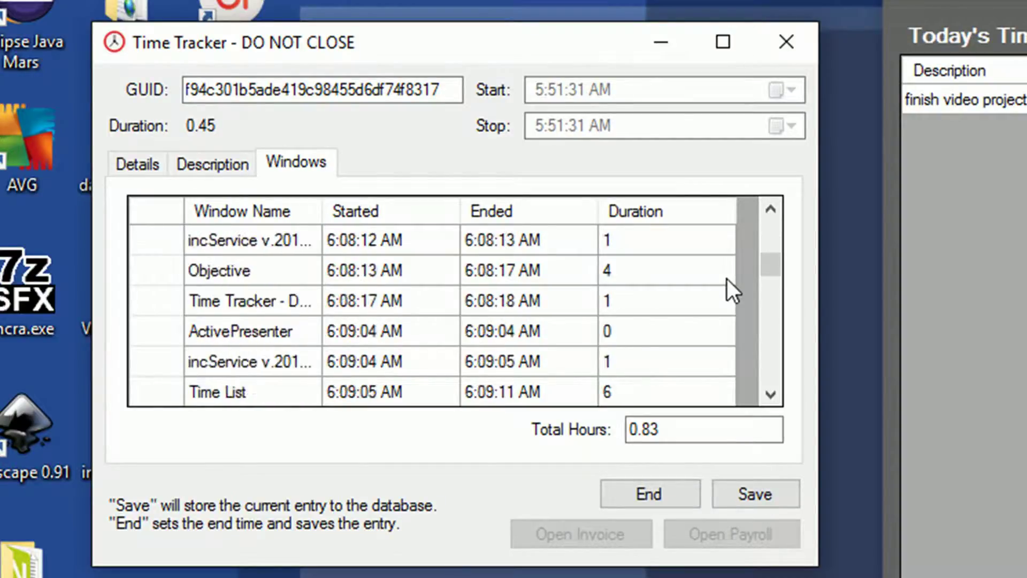
{"action": "scroll", "coordinate": [727, 278], "scroll_direction": "down", "scroll_amount": 1}
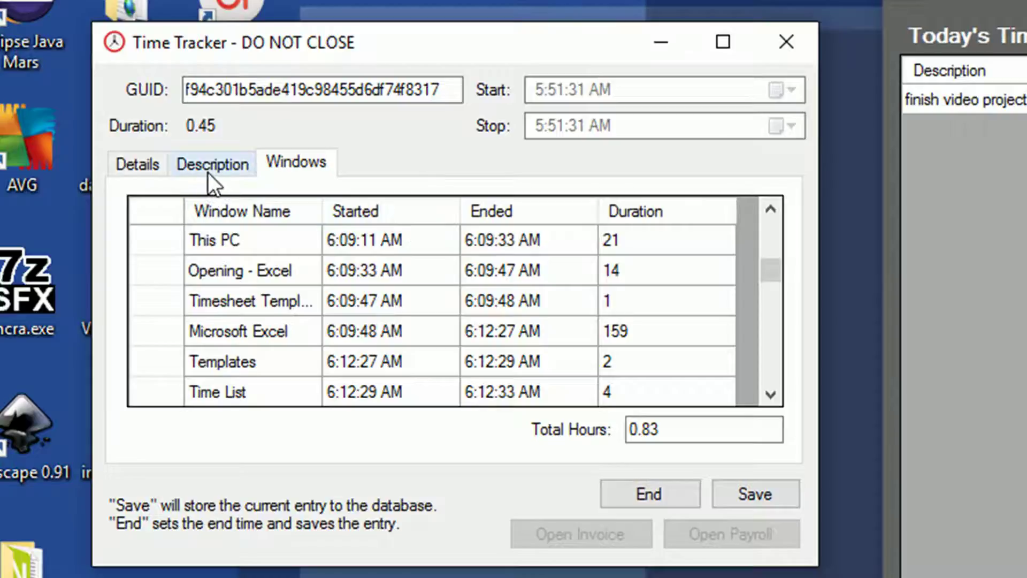
{"action": "left_click", "coordinate": [155, 170]}
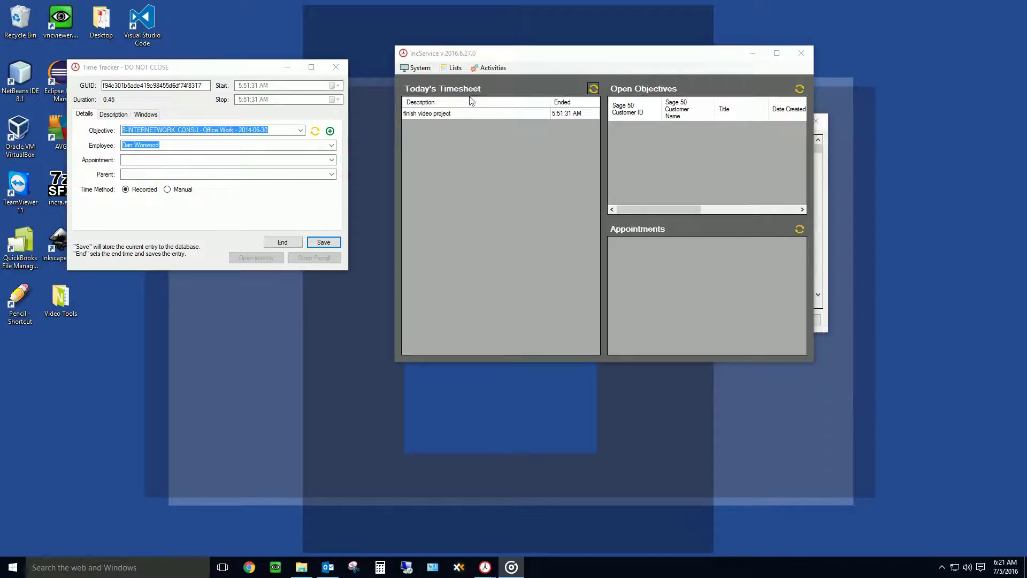
- Open the time list and set its filters to the employee, Un-invoiced status and a start date of 2015-07-05
{"action": "left_click", "coordinate": [455, 67]}
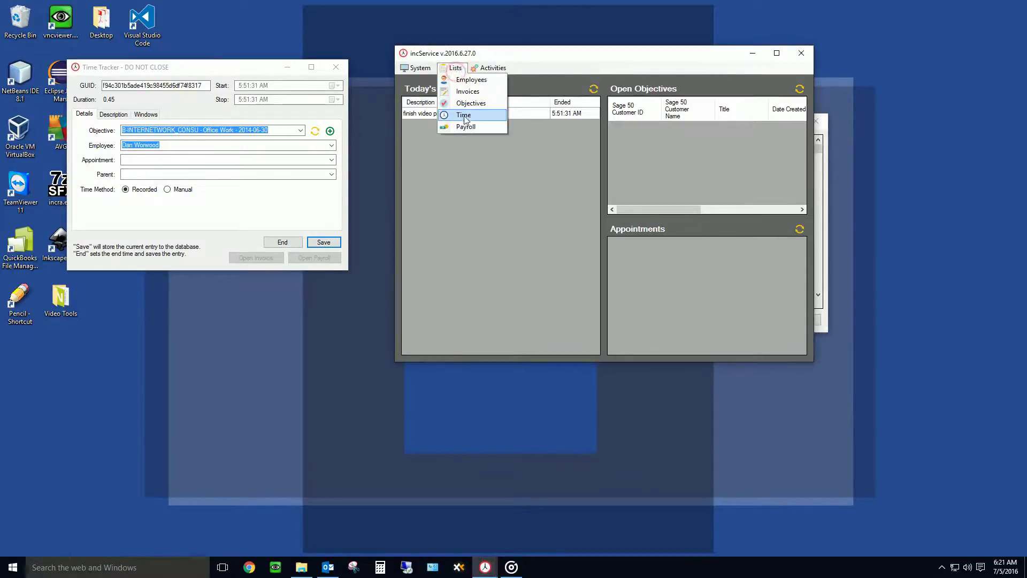
{"action": "left_click", "coordinate": [463, 114]}
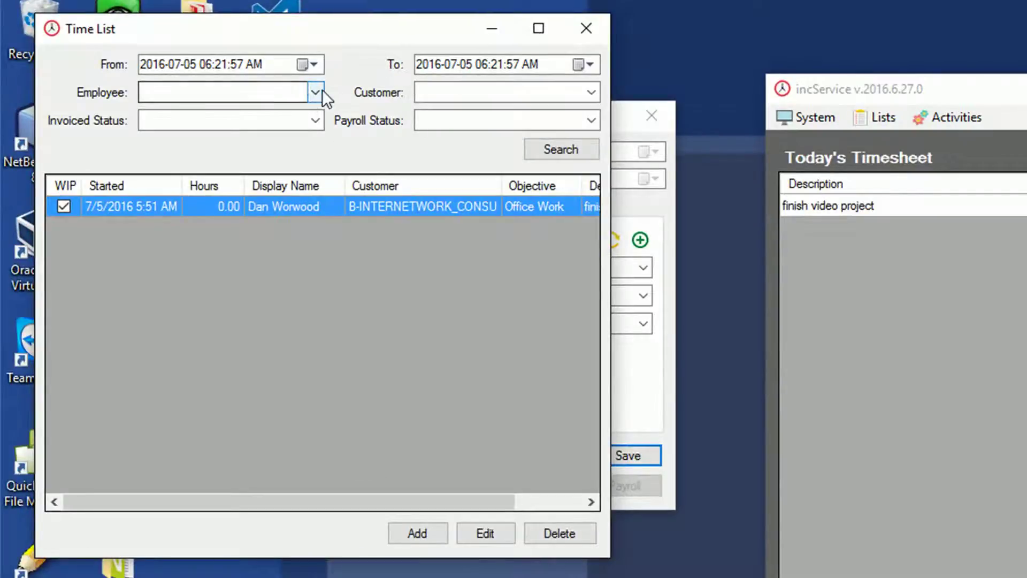
{"action": "left_click", "coordinate": [315, 92]}
{"action": "left_click", "coordinate": [297, 133]}
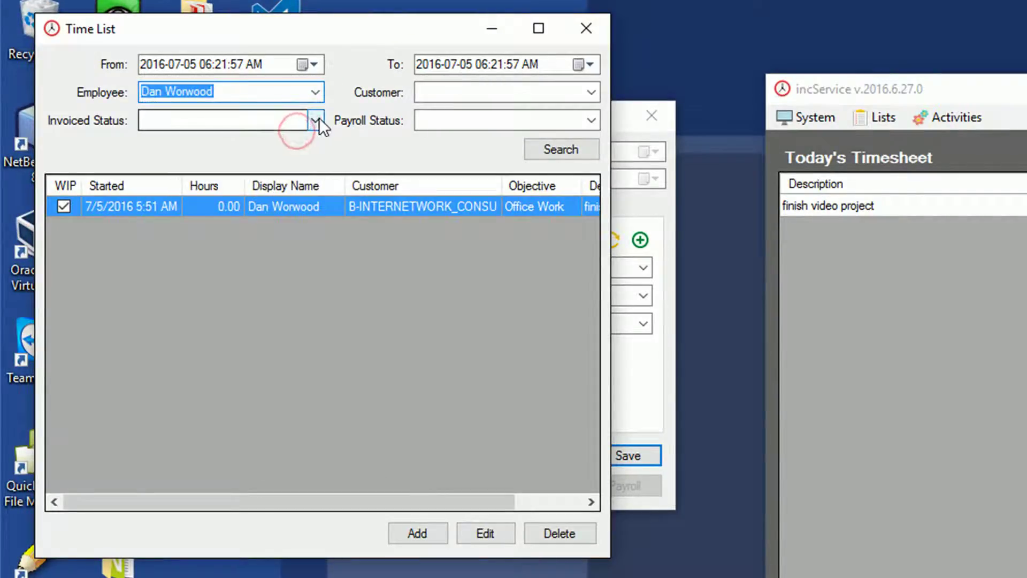
{"action": "left_click", "coordinate": [316, 120]}
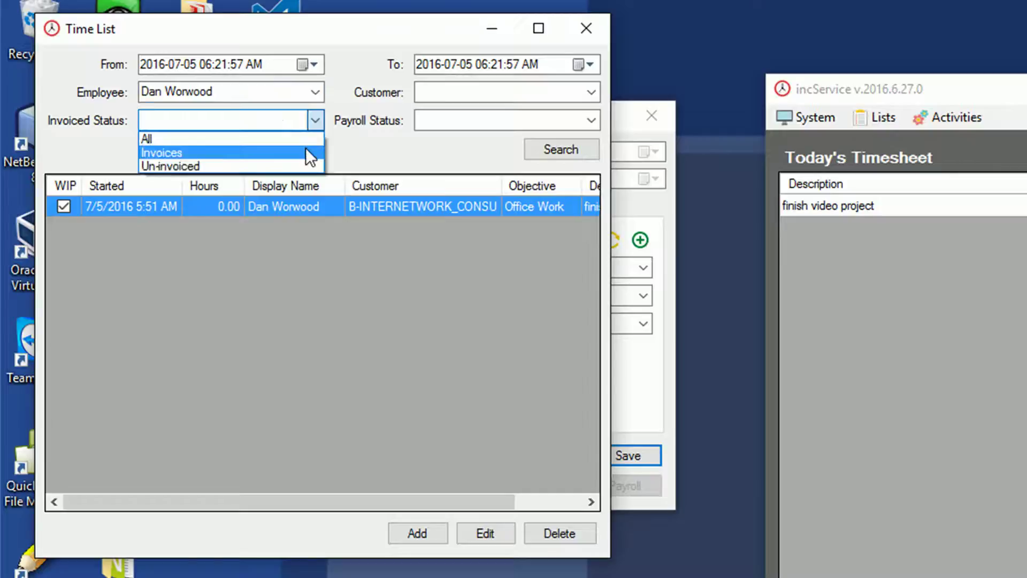
{"action": "left_click", "coordinate": [153, 66]}
{"action": "key", "text": "Down"}
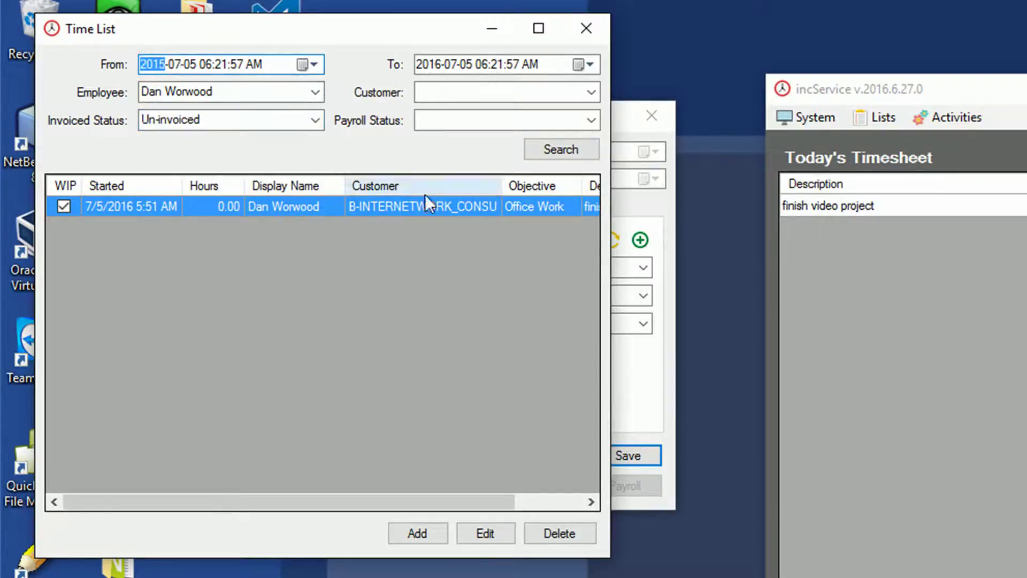
- Run the time search and select the 6/15/2016 entry for customer B-ASHFORD_GLASS_MIRR
{"action": "left_click", "coordinate": [459, 179]}
{"action": "left_click", "coordinate": [536, 154]}
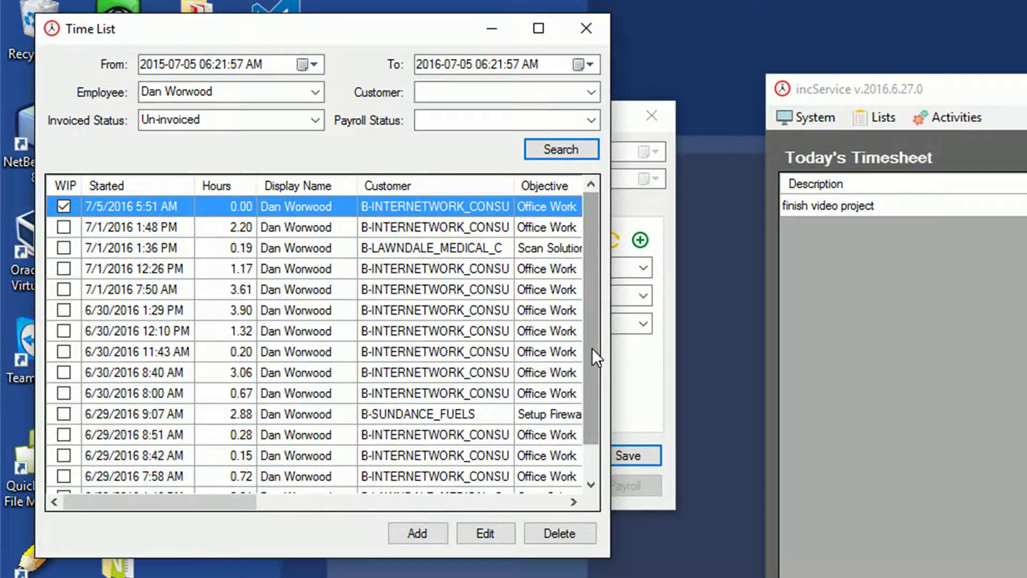
{"action": "left_click_drag", "start_coordinate": [595, 357], "coordinate": [596, 425]}
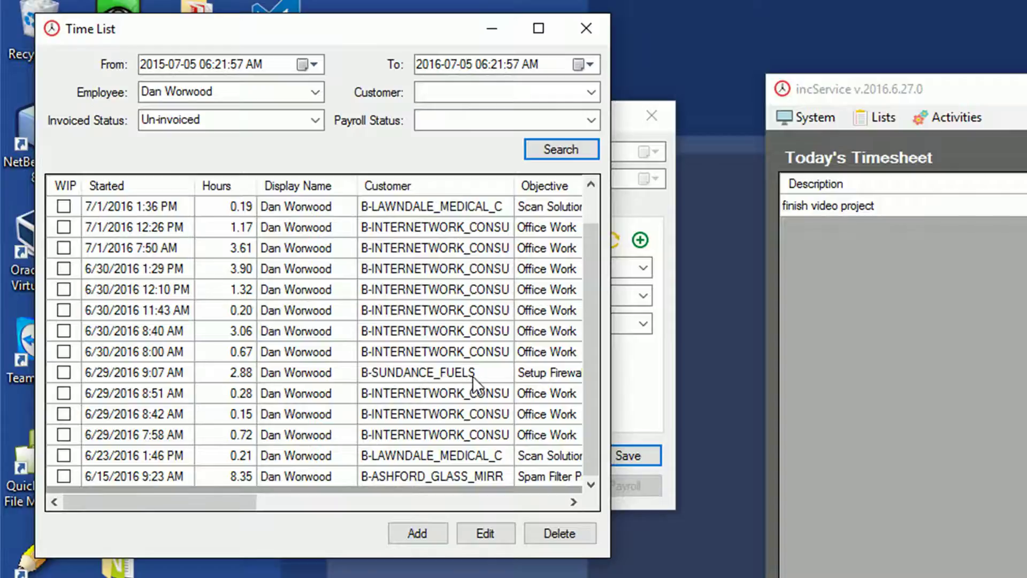
{"action": "left_click", "coordinate": [469, 479]}
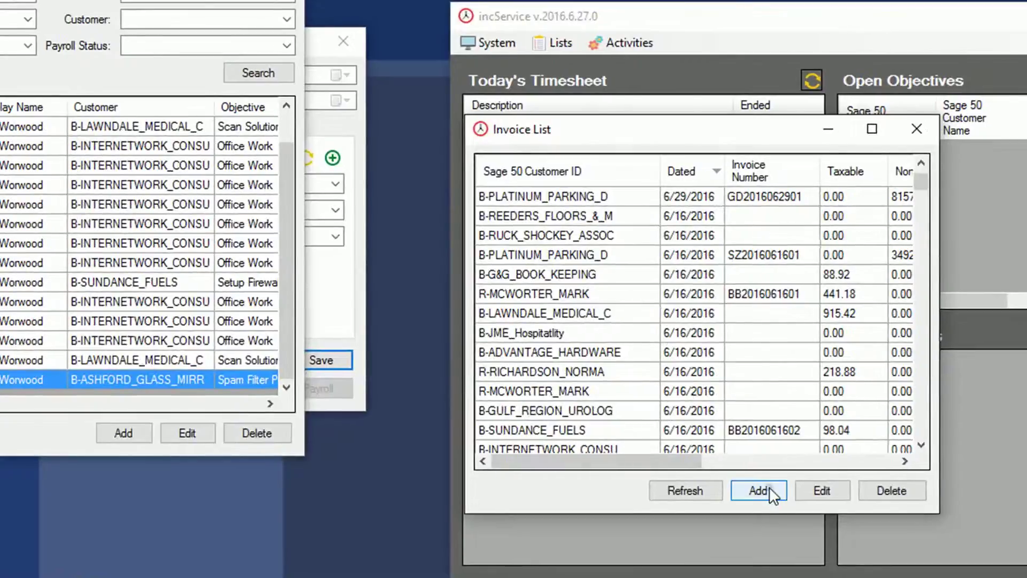
- Create a new invoice from the invoice list, choosing the employee and the customer Ashford Glass & Mirror
{"action": "left_click", "coordinate": [851, 519]}
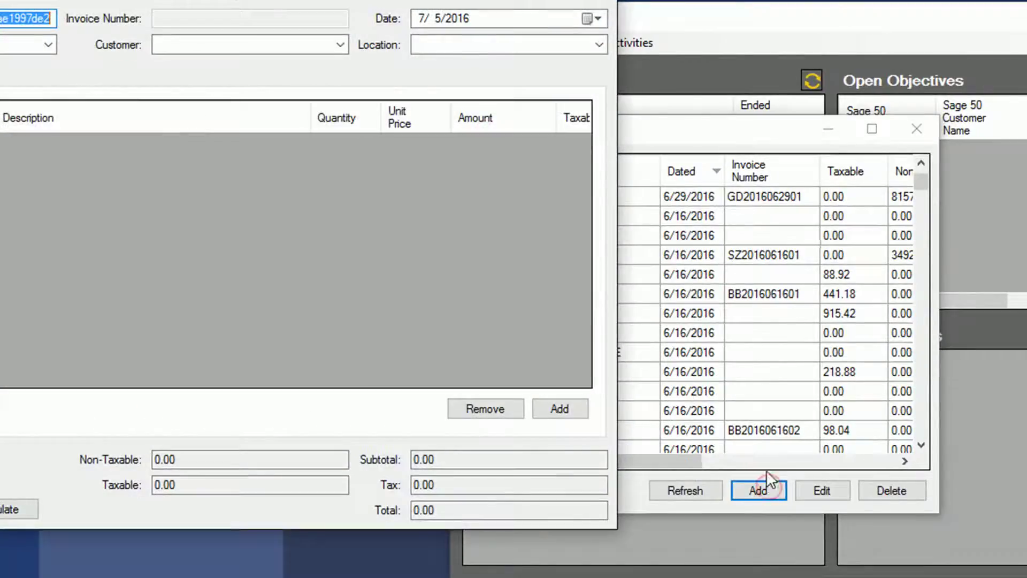
{"action": "left_click_drag", "start_coordinate": [241, 0], "coordinate": [516, 32]}
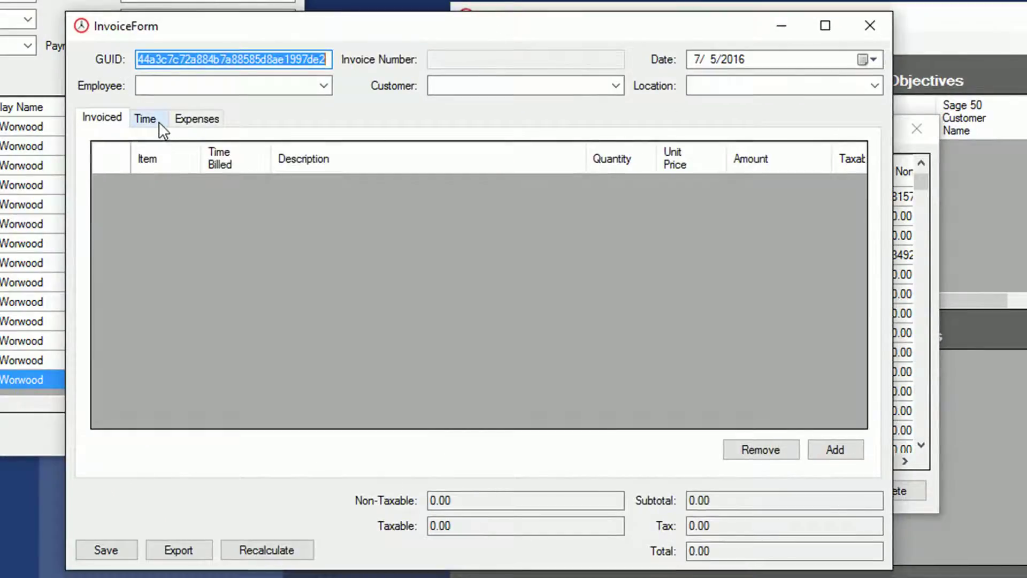
{"action": "left_click", "coordinate": [322, 87]}
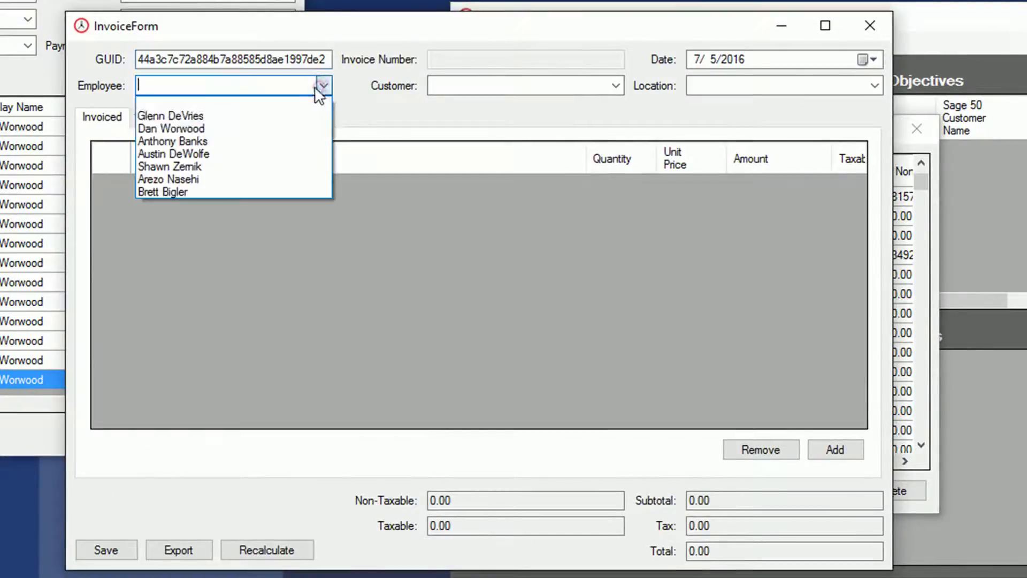
{"action": "left_click", "coordinate": [252, 125]}
{"action": "left_click", "coordinate": [615, 86]}
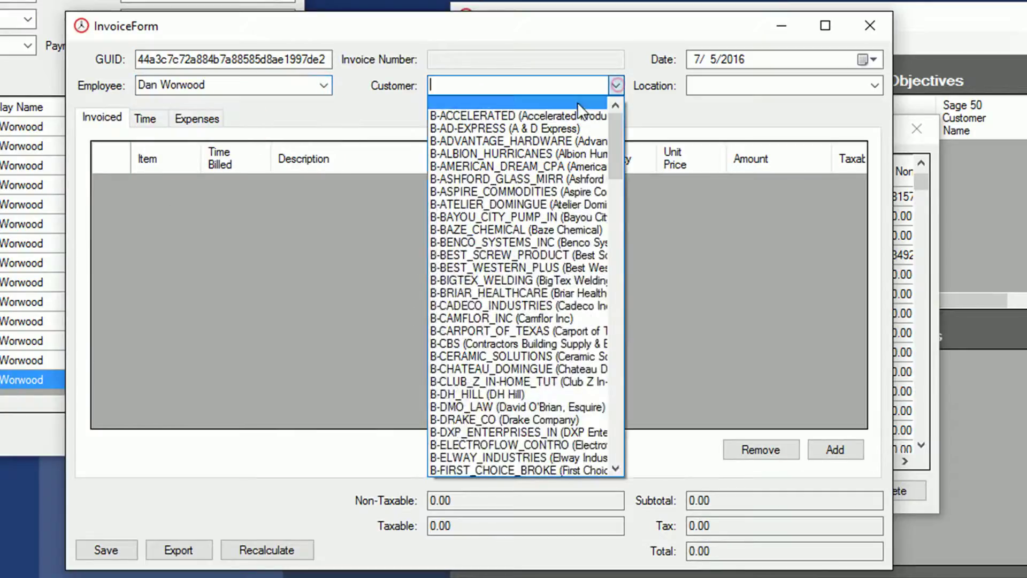
{"action": "left_click", "coordinate": [562, 179]}
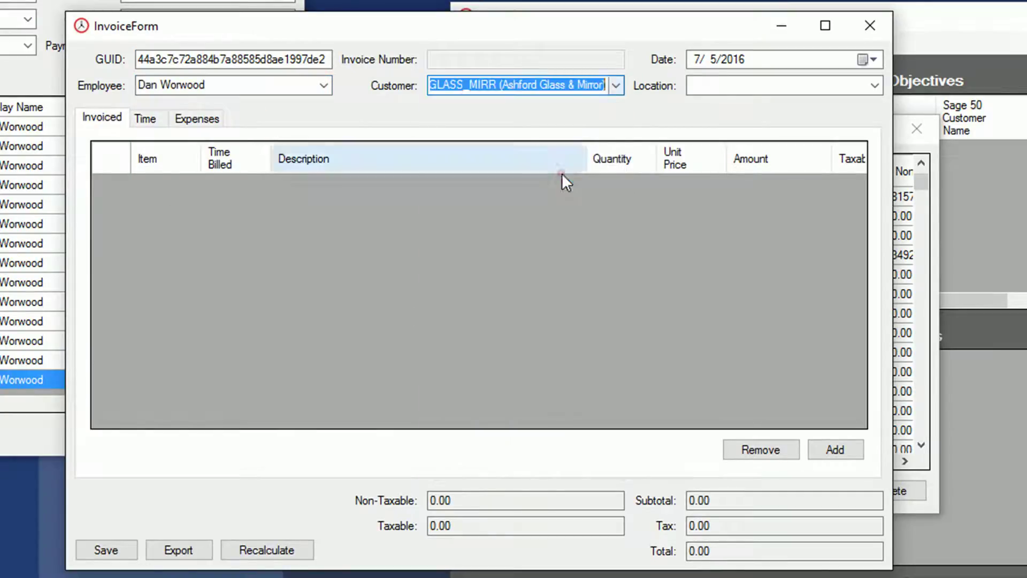
- Set the invoice location to the customer's street address and add the 6/15/2016 Spam Filter Problems time entry to the invoice
{"action": "left_click", "coordinate": [874, 85]}
{"action": "left_click", "coordinate": [813, 113]}
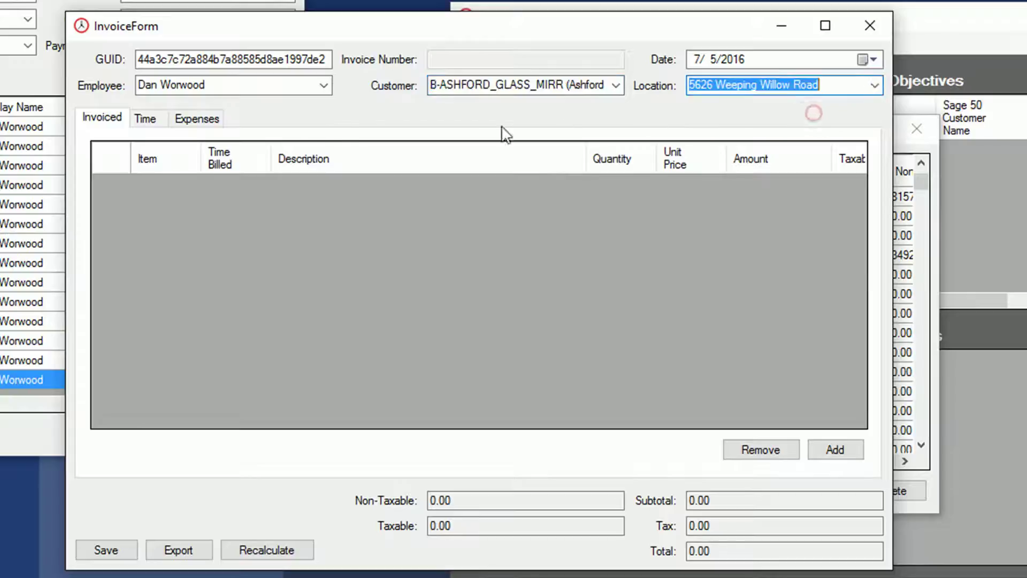
{"action": "left_click", "coordinate": [160, 117]}
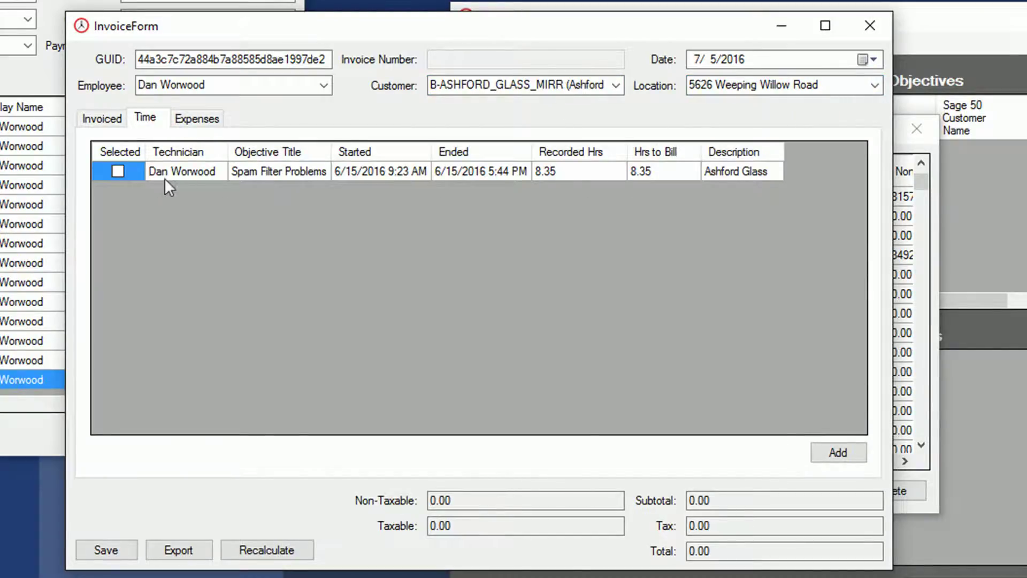
{"action": "left_click", "coordinate": [118, 171]}
{"action": "left_click", "coordinate": [844, 454]}
- Assign the item LBR to the invoiced line "6/15 - Ashford Glass"
{"action": "left_click", "coordinate": [113, 119]}
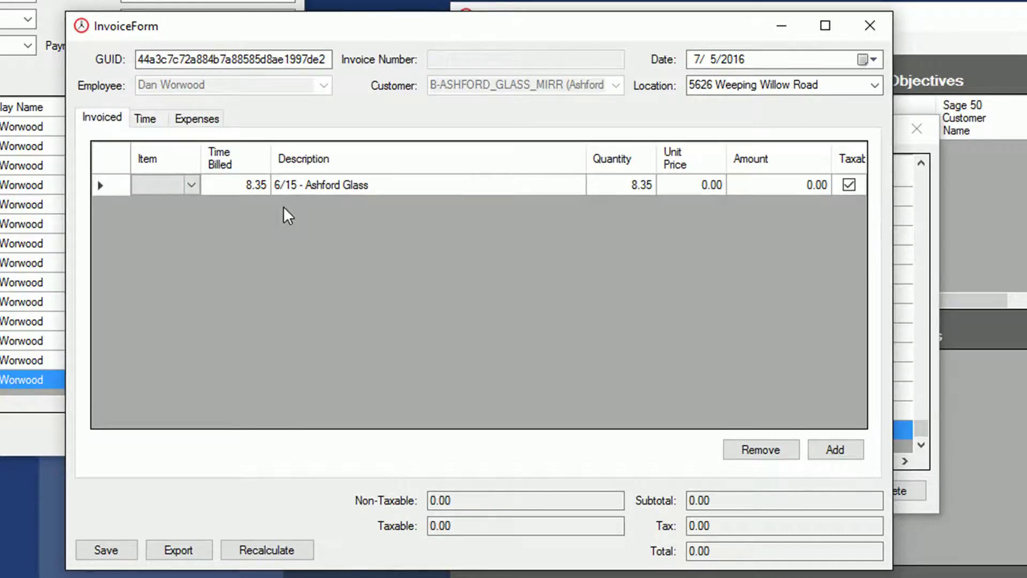
{"action": "left_click", "coordinate": [190, 185]}
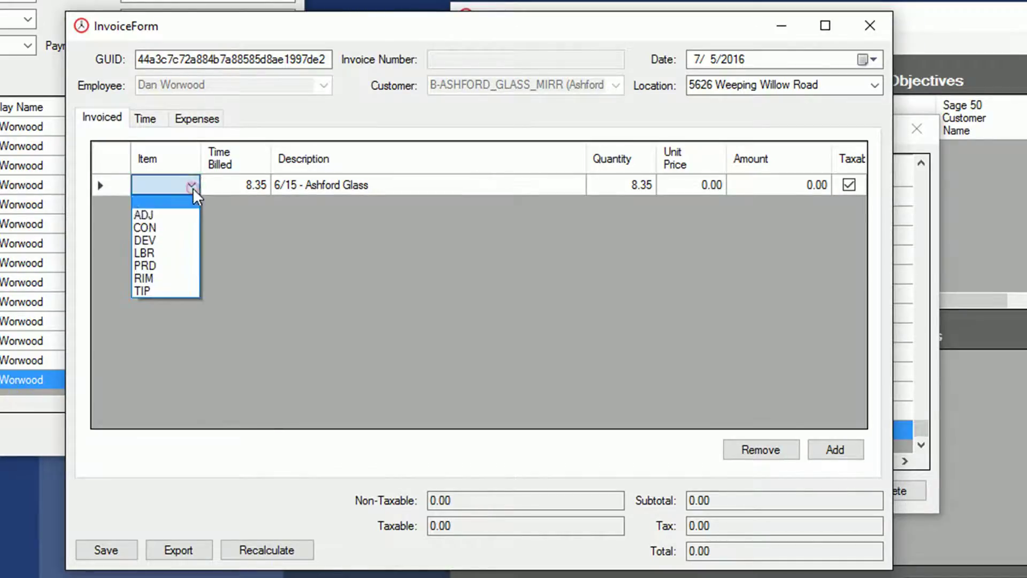
{"action": "left_click", "coordinate": [183, 253]}
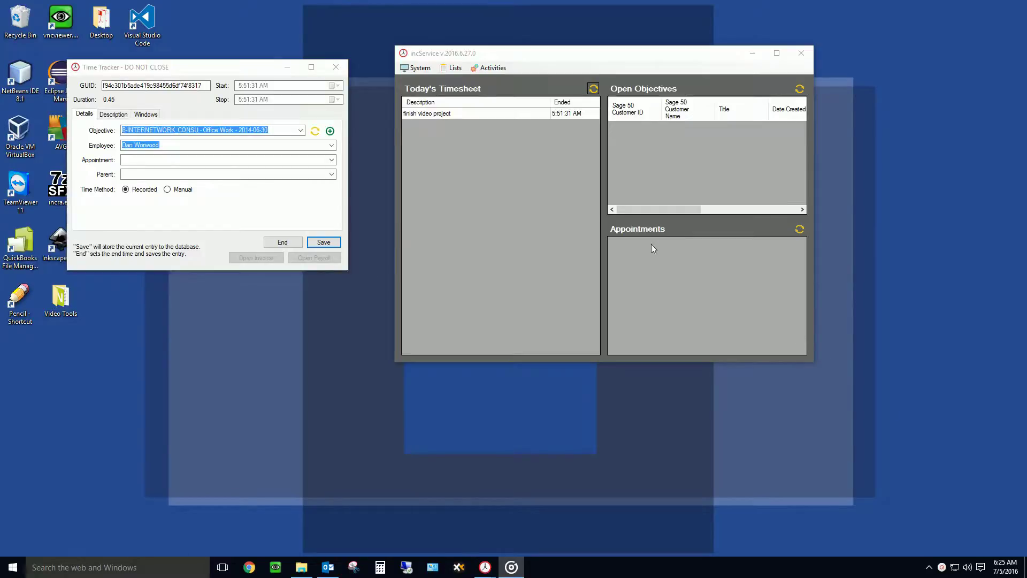
- Open the payroll list and look through the employees' weekly payroll records and total hours
{"action": "left_click", "coordinate": [452, 67]}
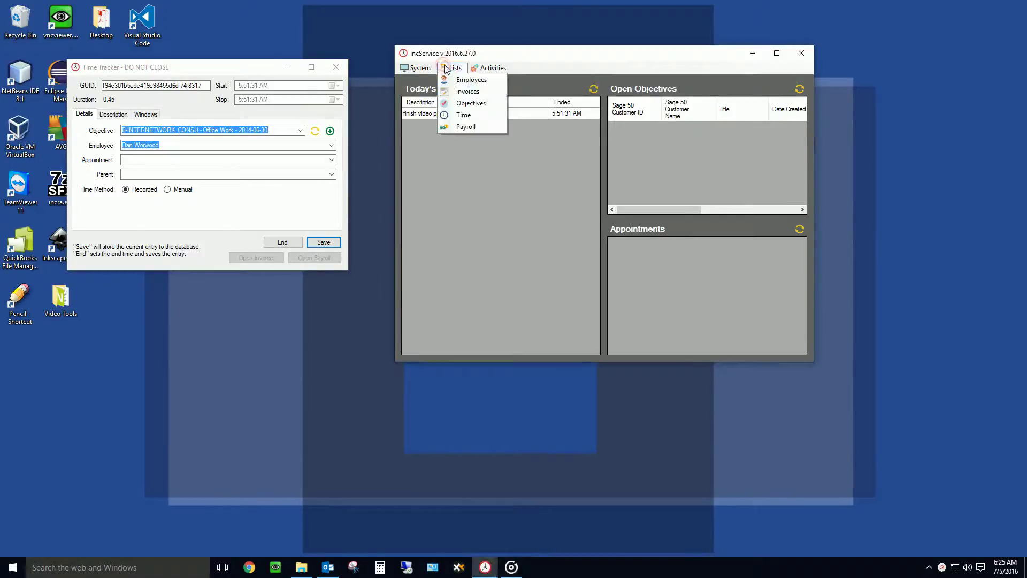
{"action": "left_click", "coordinate": [481, 128]}
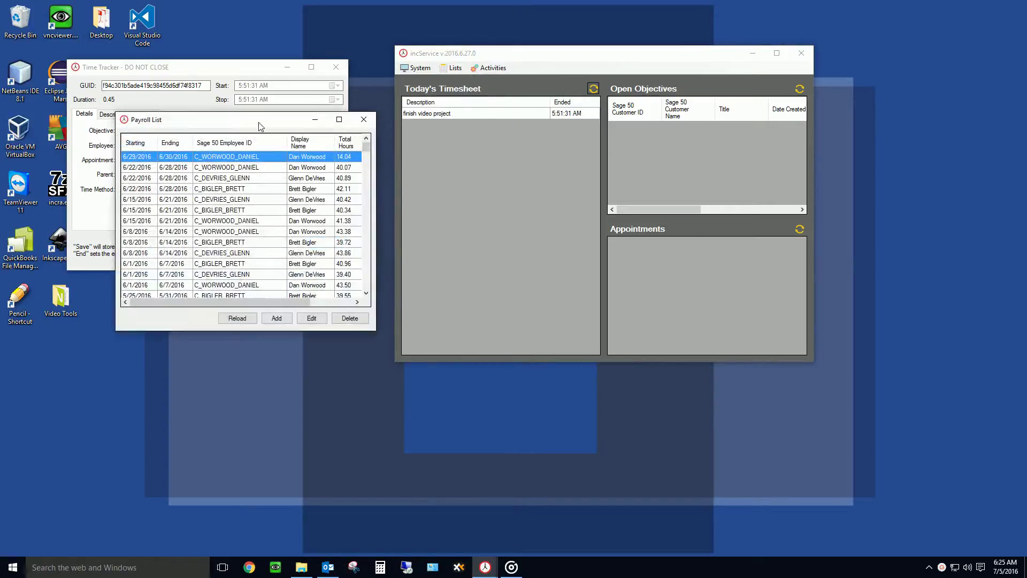
{"action": "left_click_drag", "start_coordinate": [260, 128], "coordinate": [421, 131]}
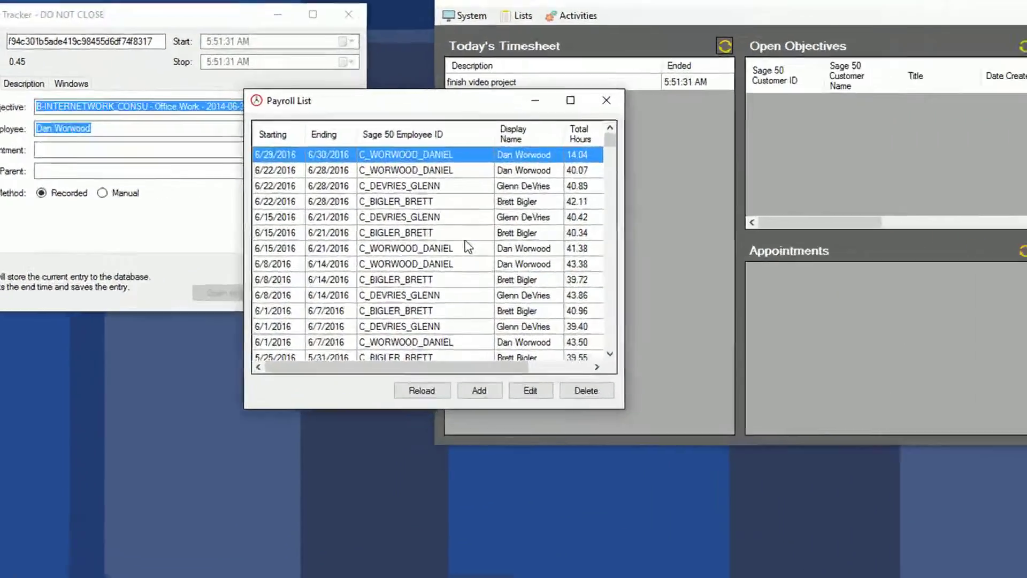
{"action": "scroll", "coordinate": [678, 209], "scroll_direction": "down", "scroll_amount": 7}
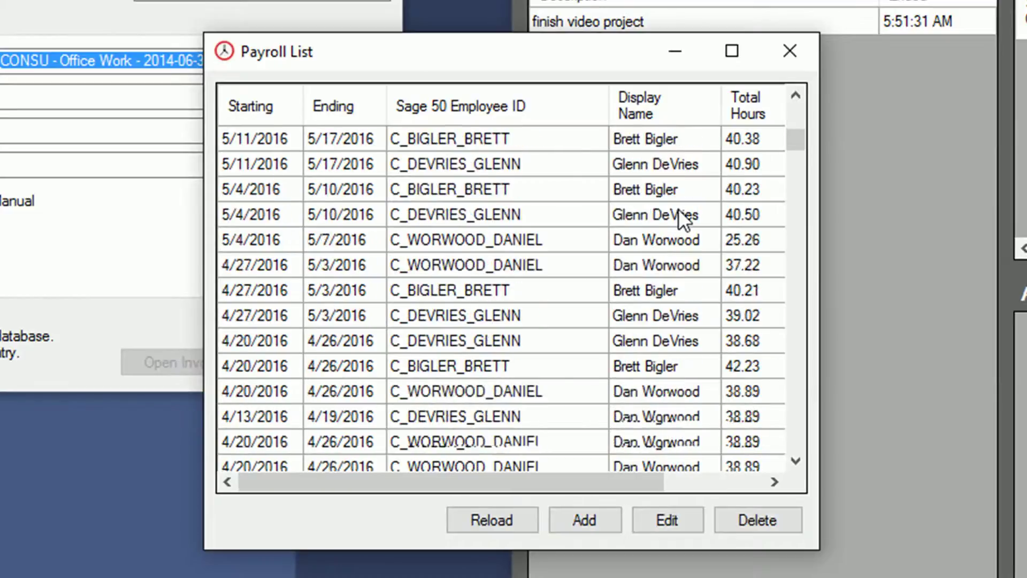
{"action": "scroll", "coordinate": [678, 209], "scroll_direction": "up", "scroll_amount": 4}
{"action": "scroll", "coordinate": [678, 208], "scroll_direction": "up", "scroll_amount": 3}
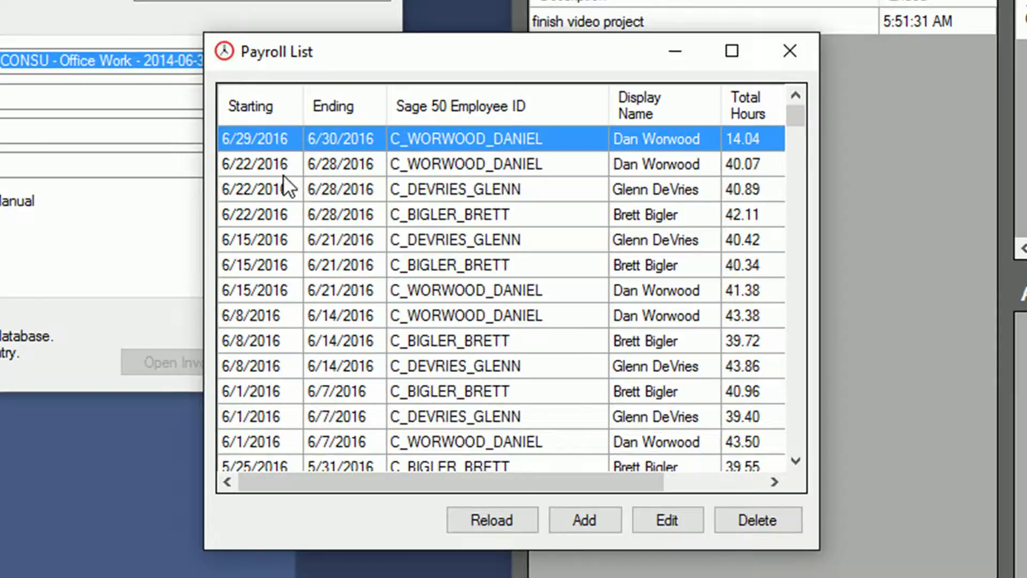
- Open the 40.07-hour payroll record for 6/22/2016 to 6/28/2016 and print it
{"action": "left_click", "coordinate": [421, 165]}
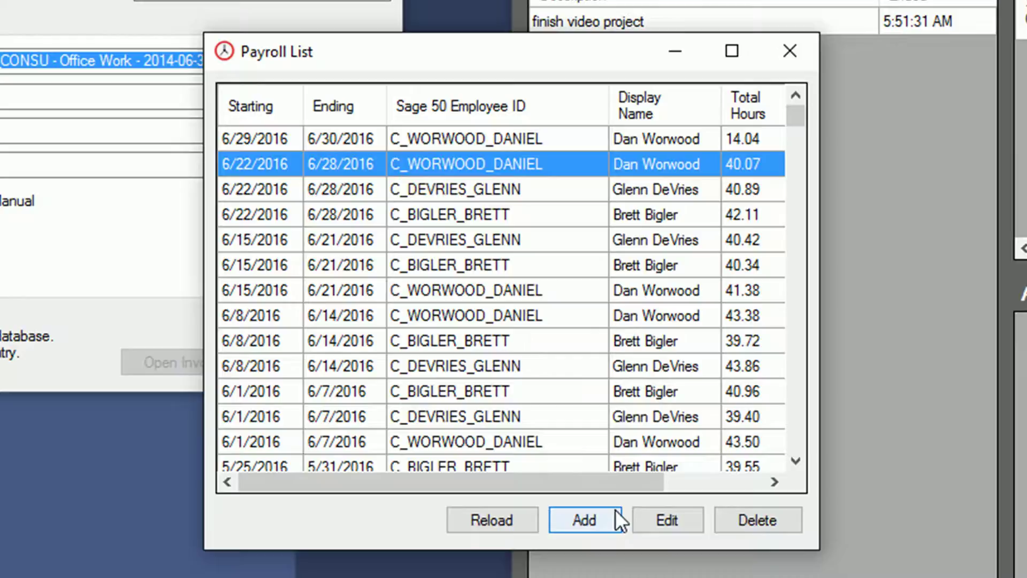
{"action": "left_click", "coordinate": [659, 521]}
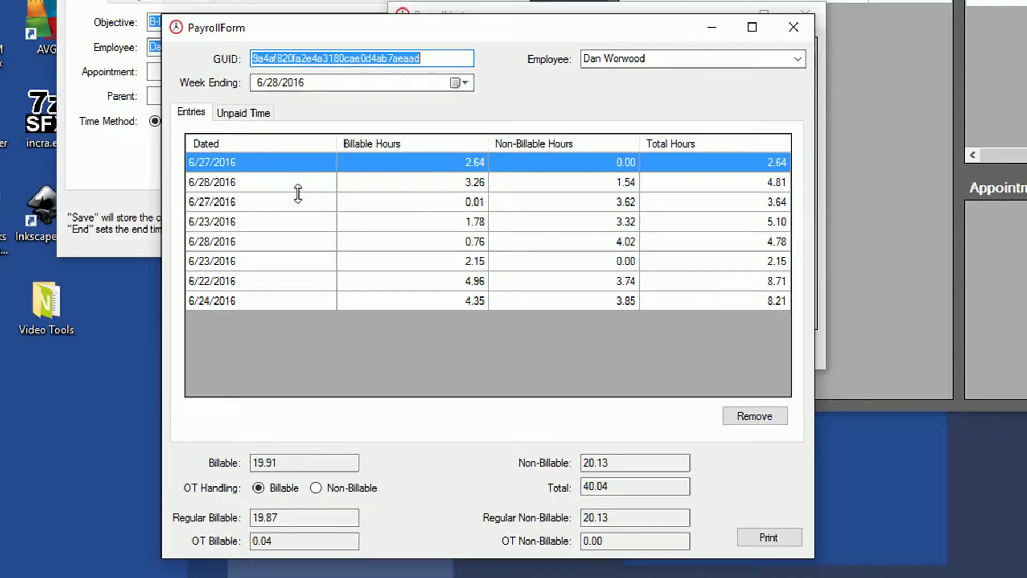
{"action": "left_click", "coordinate": [300, 143]}
{"action": "left_click", "coordinate": [299, 143]}
{"action": "left_click", "coordinate": [300, 144]}
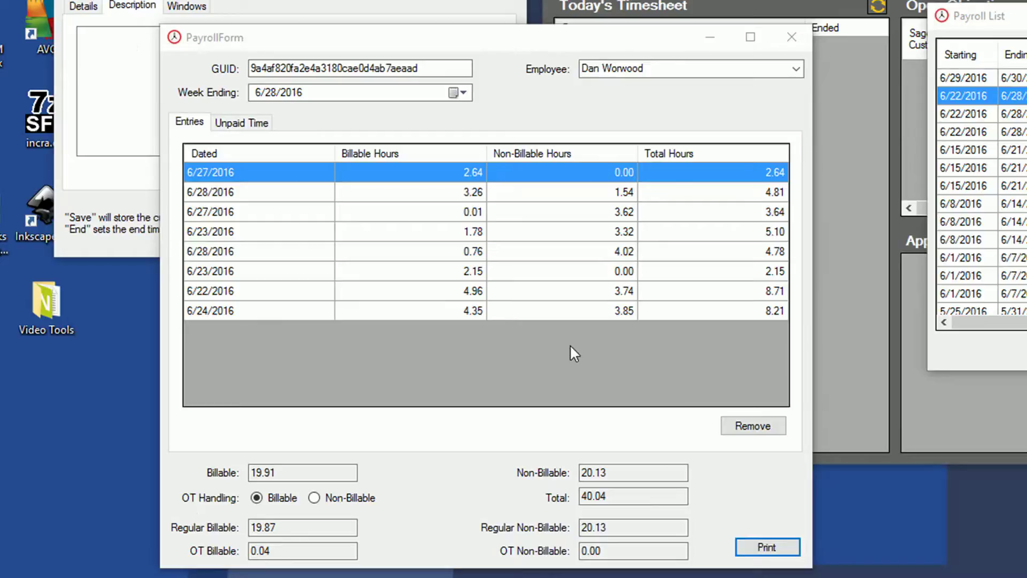
{"action": "left_click", "coordinate": [764, 546]}
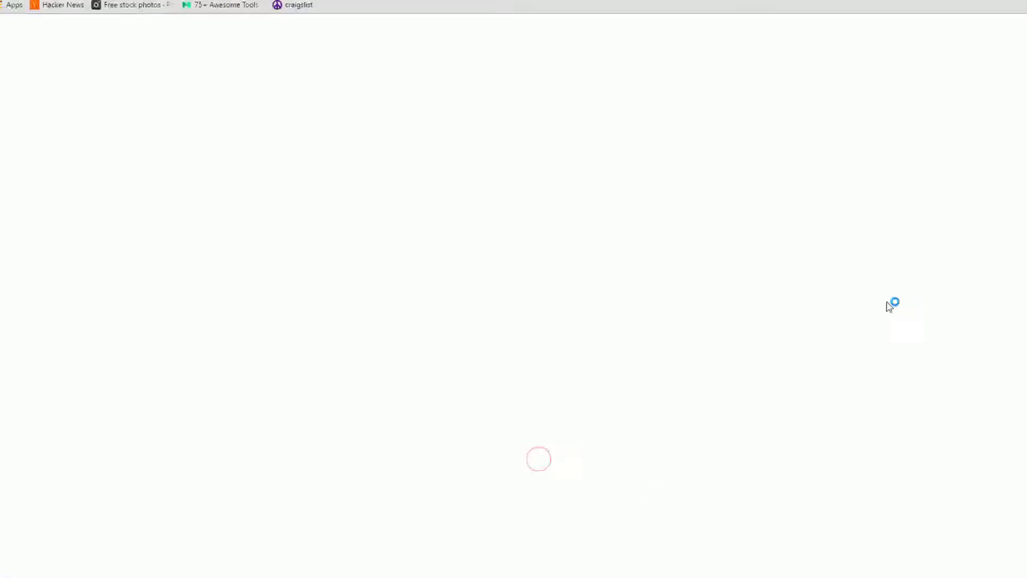